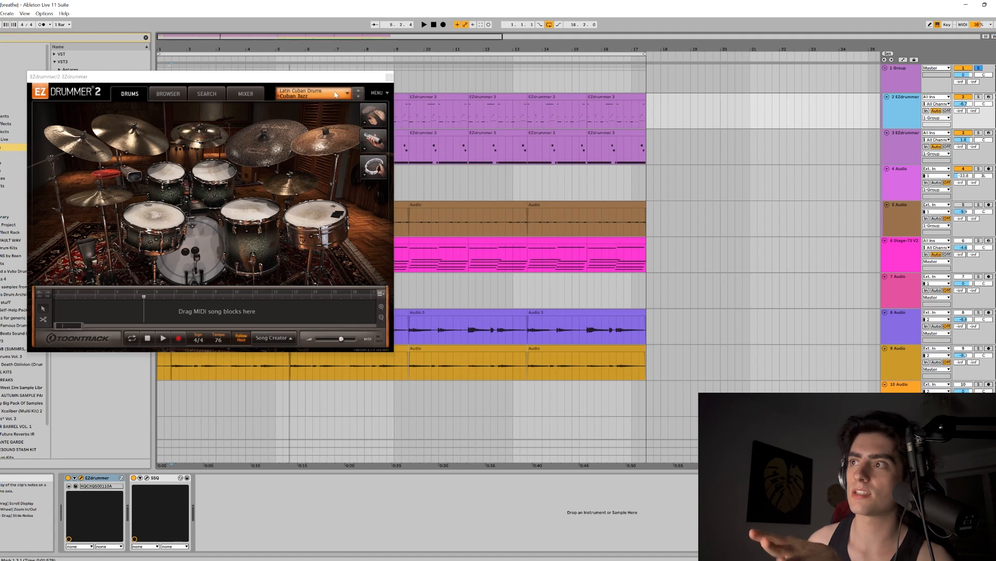
- Close the EZdrummer window, set the playback start to 1.3.1 and arm the 2 EZdrummer track for recording
{"action": "left_click", "coordinate": [389, 77]}
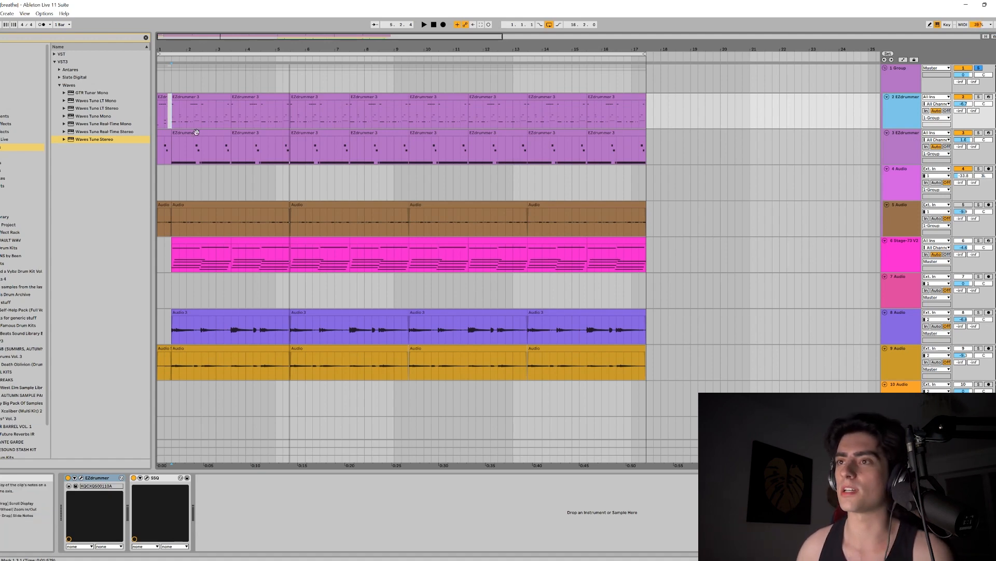
{"action": "left_click", "coordinate": [173, 122]}
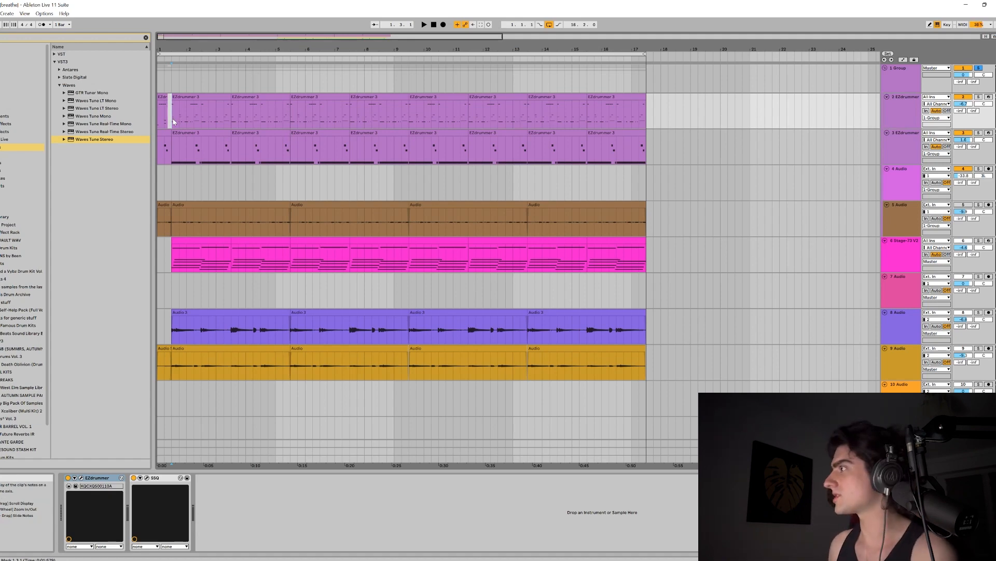
{"action": "left_click", "coordinate": [989, 97]}
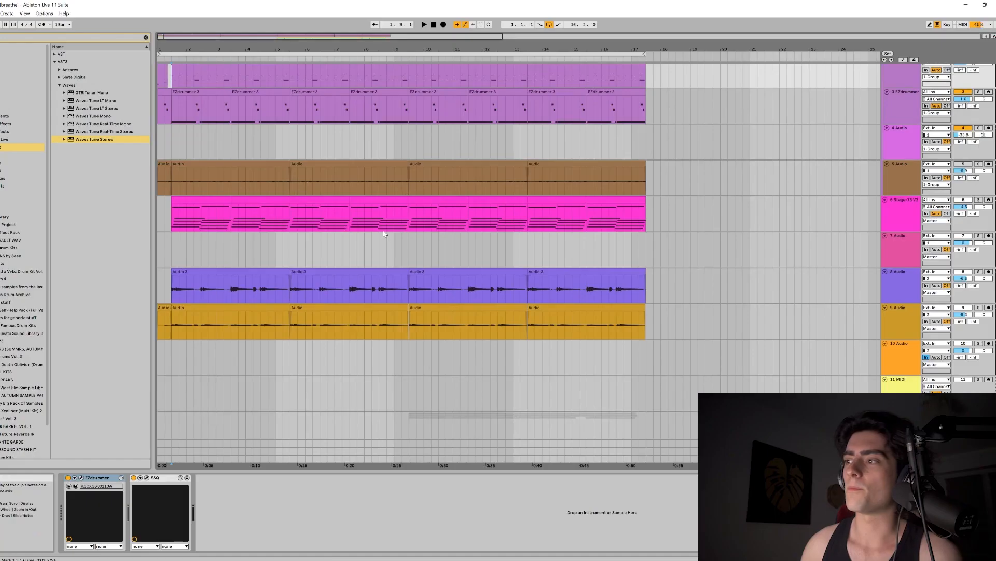
- Solo the 8 Audio track alongside the drum group and play the arrangement to hear them together
{"action": "left_click", "coordinate": [975, 275]}
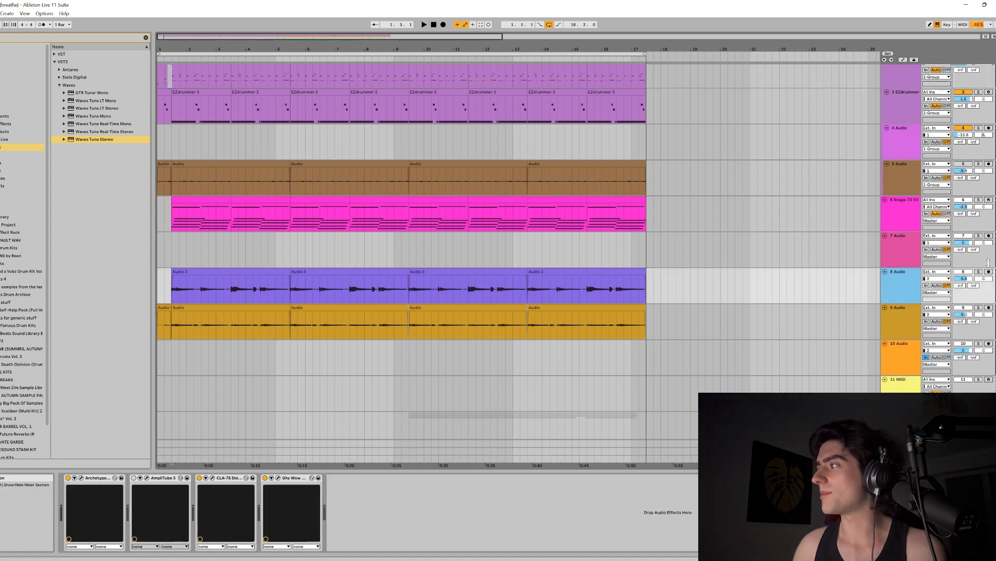
{"action": "left_click", "coordinate": [978, 272]}
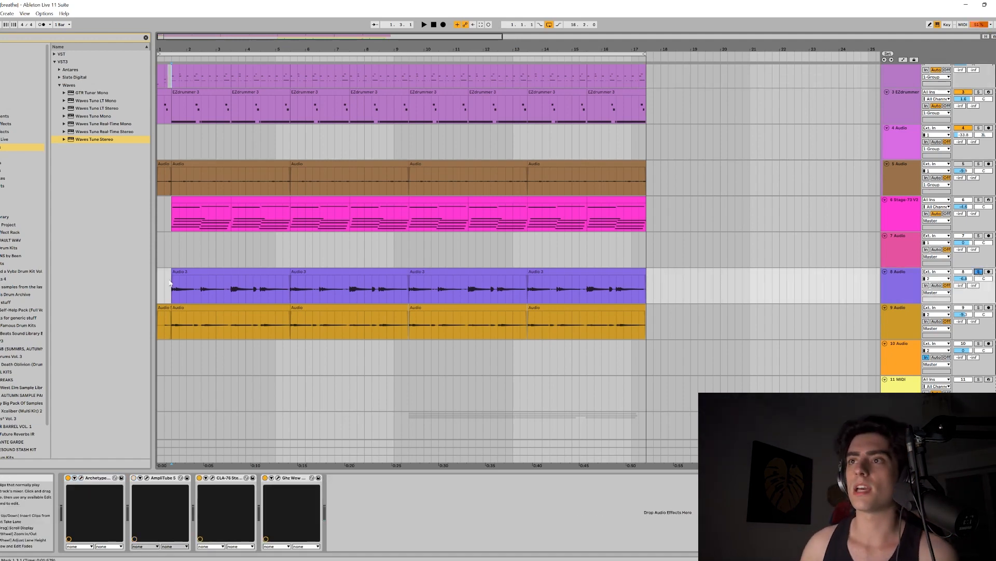
{"action": "scroll", "coordinate": [173, 300], "scroll_direction": "up", "scroll_amount": 1}
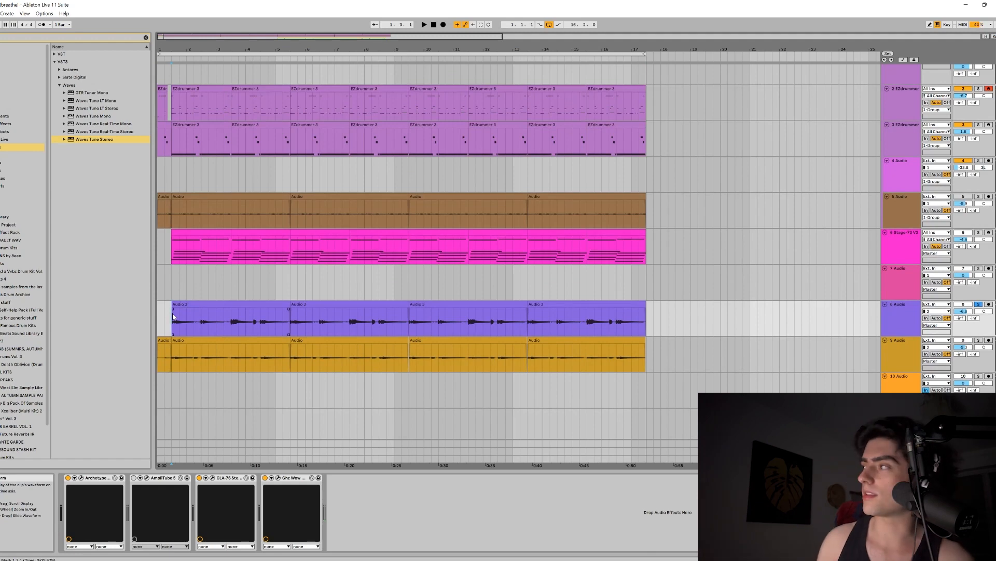
{"action": "scroll", "coordinate": [705, 195], "scroll_direction": "up", "scroll_amount": 1}
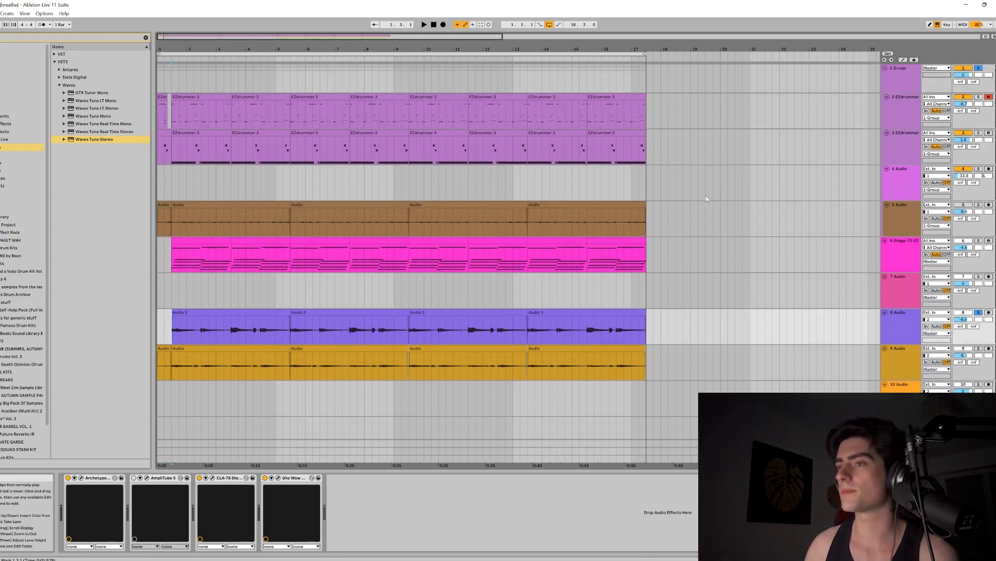
{"action": "key", "text": "space"}
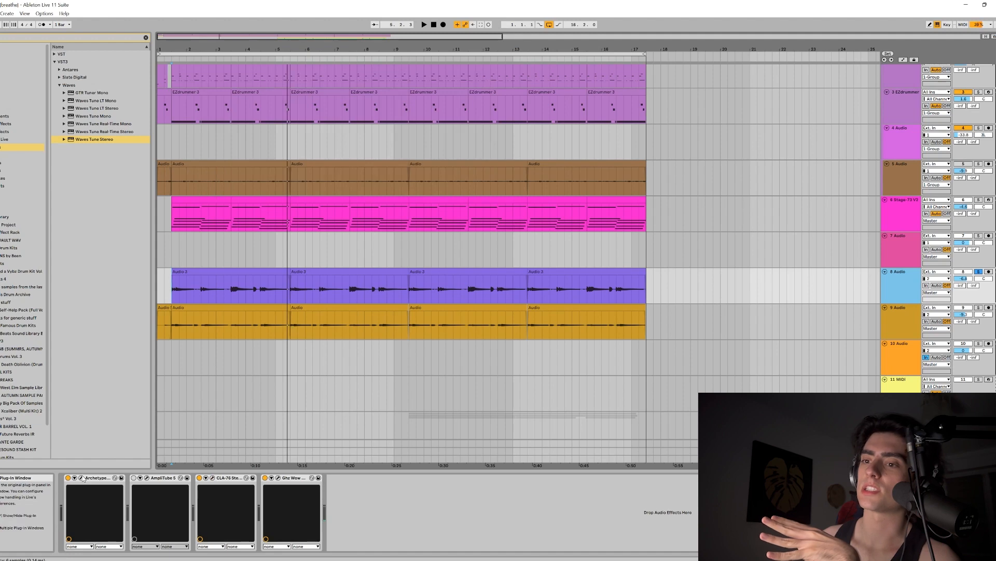
- Inspect the Archetype Cory Wong amp settings on the 8 Audio track and close the plug-in
{"action": "left_click", "coordinate": [81, 478]}
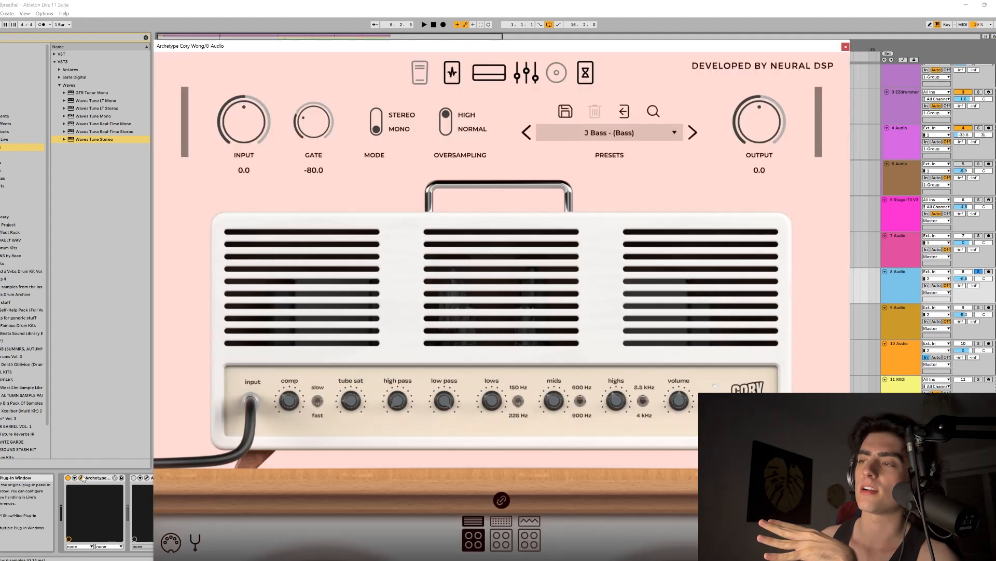
{"action": "left_click", "coordinate": [846, 47]}
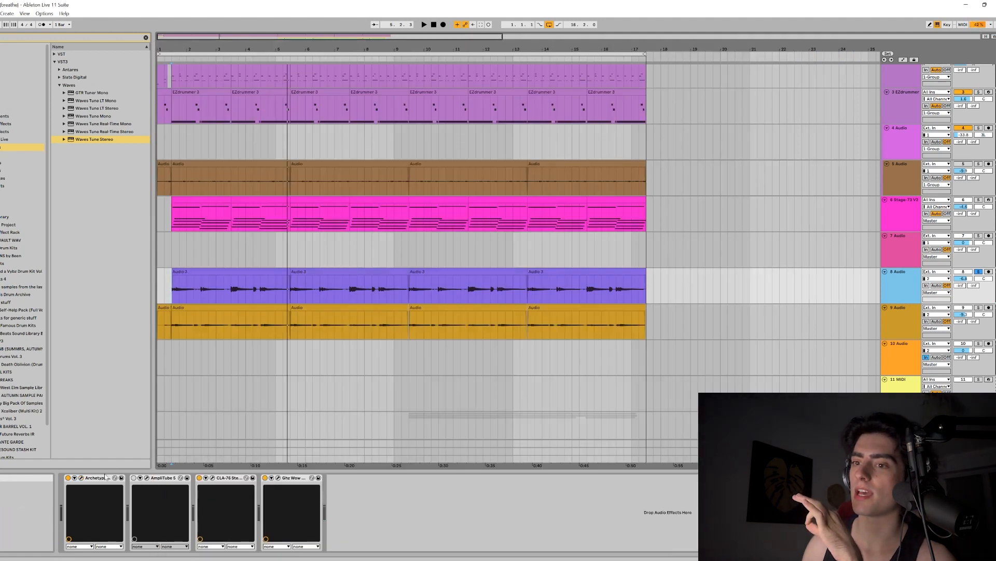
{"action": "left_click", "coordinate": [81, 478]}
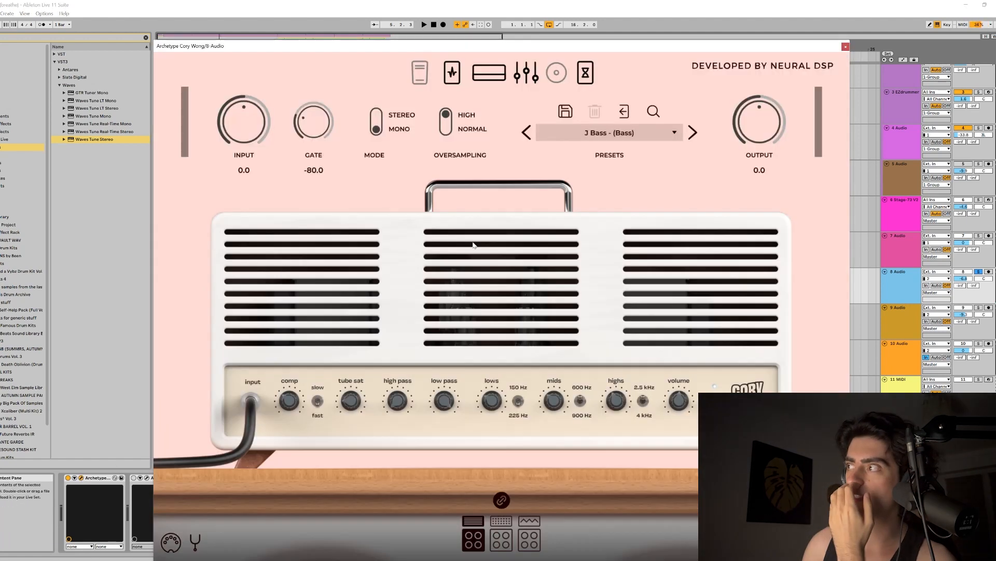
{"action": "left_click", "coordinate": [845, 46]}
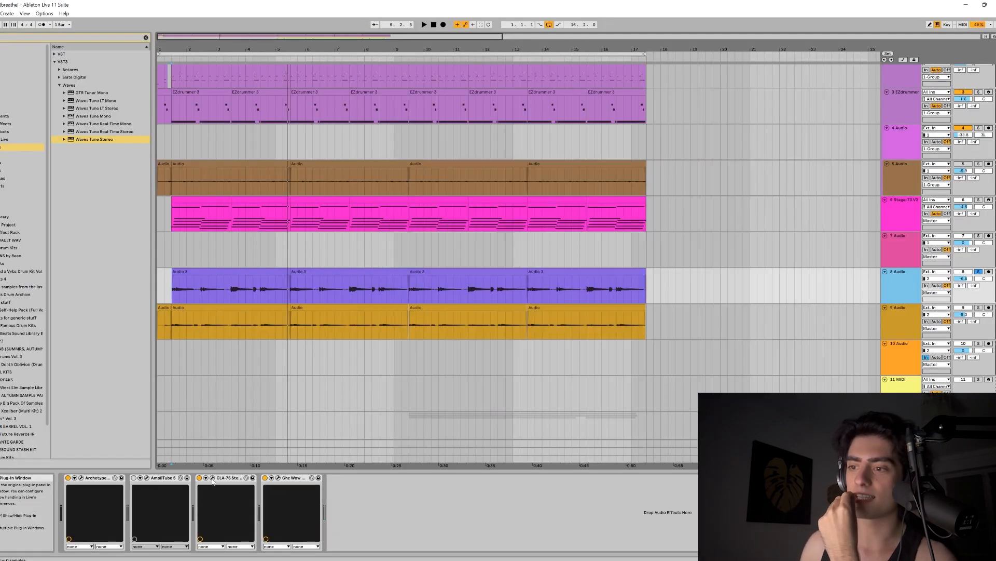
- Inspect the CLA-76 compressor and the Wow Control effect on the 8 Audio track, closing the Wow Control window
{"action": "left_click", "coordinate": [212, 478]}
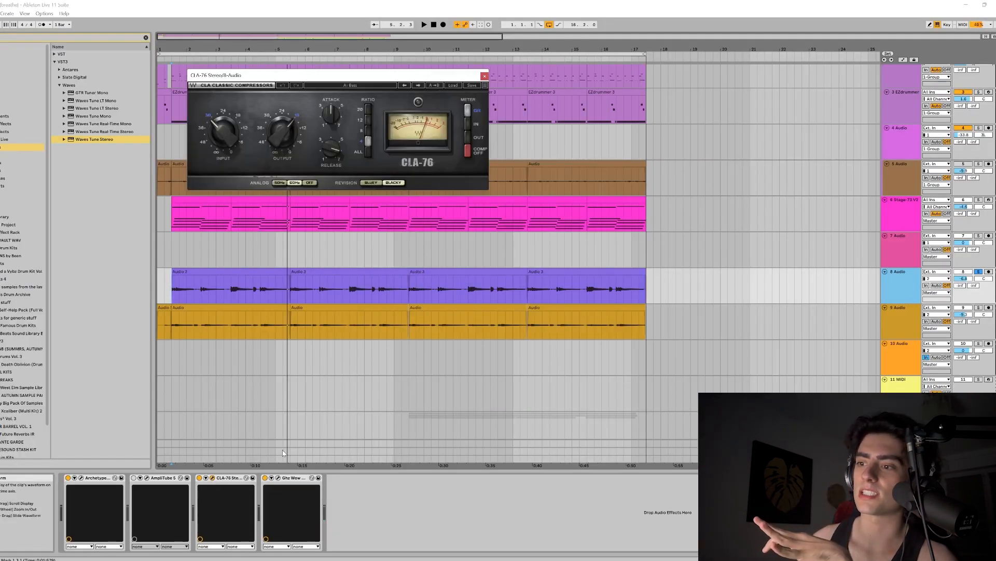
{"action": "left_click", "coordinate": [279, 478]}
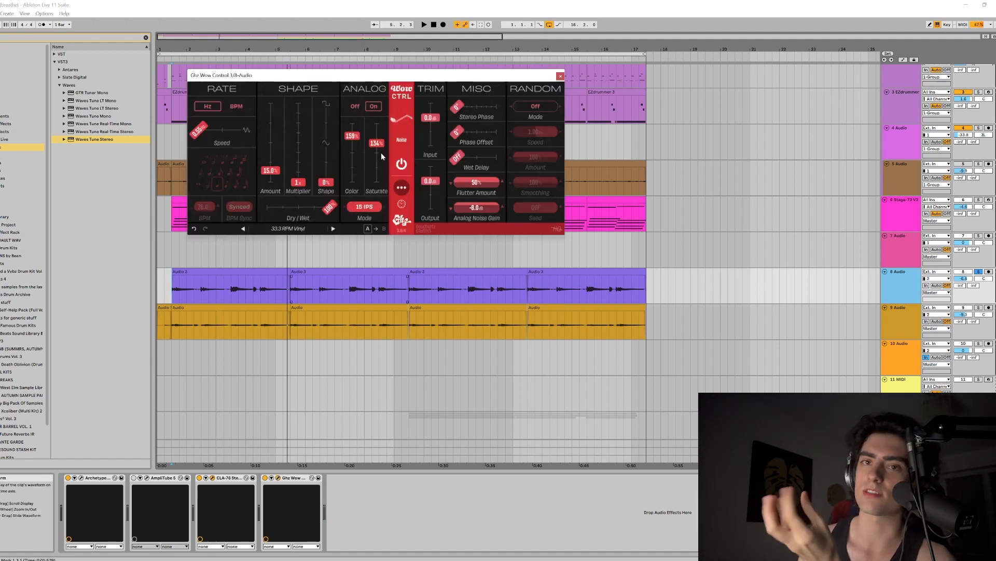
{"action": "left_click", "coordinate": [559, 77]}
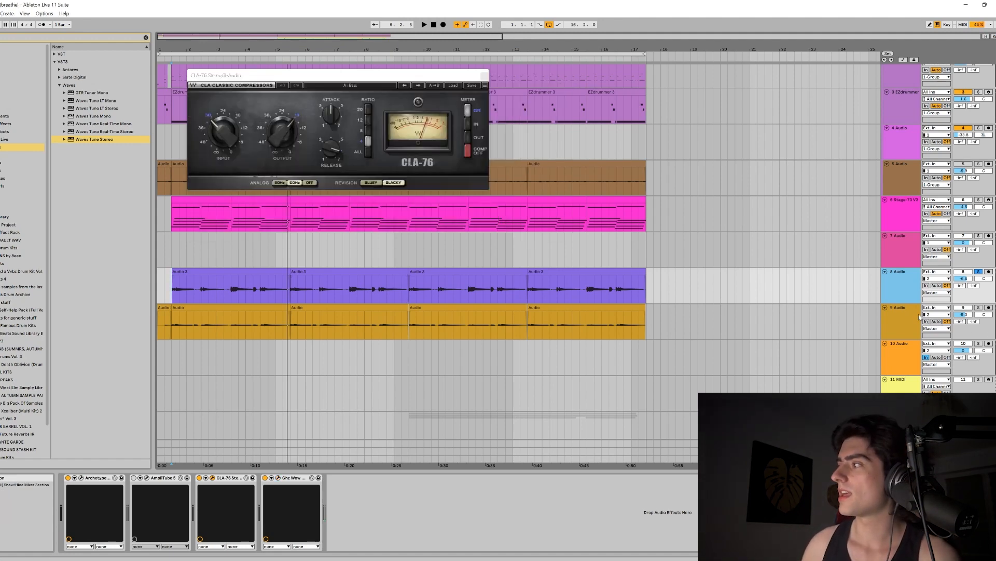
- Add the 9 Audio track to the soloed tracks and play it together with 8 Audio
{"action": "left_click", "coordinate": [975, 306]}
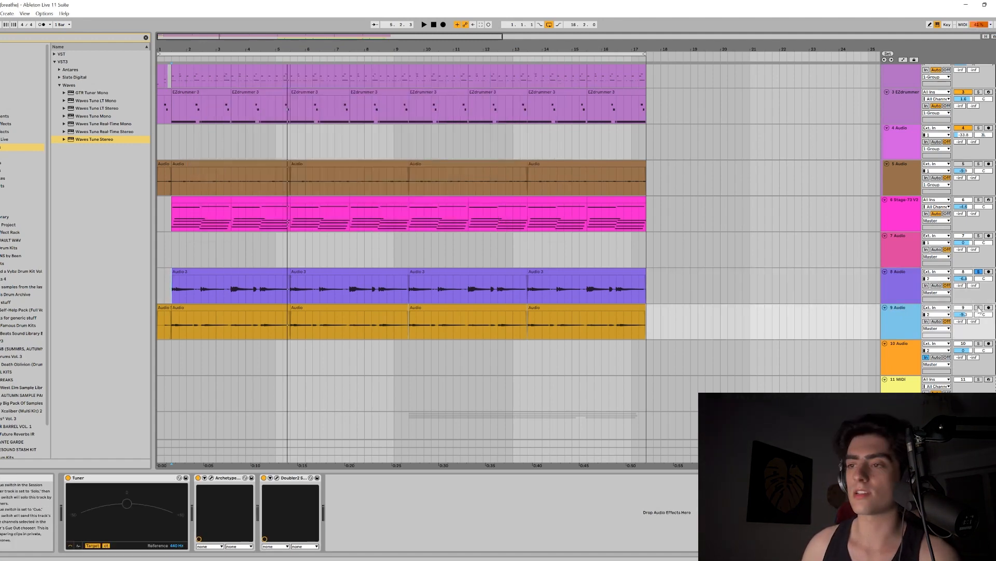
{"action": "left_click", "coordinate": [978, 308]}
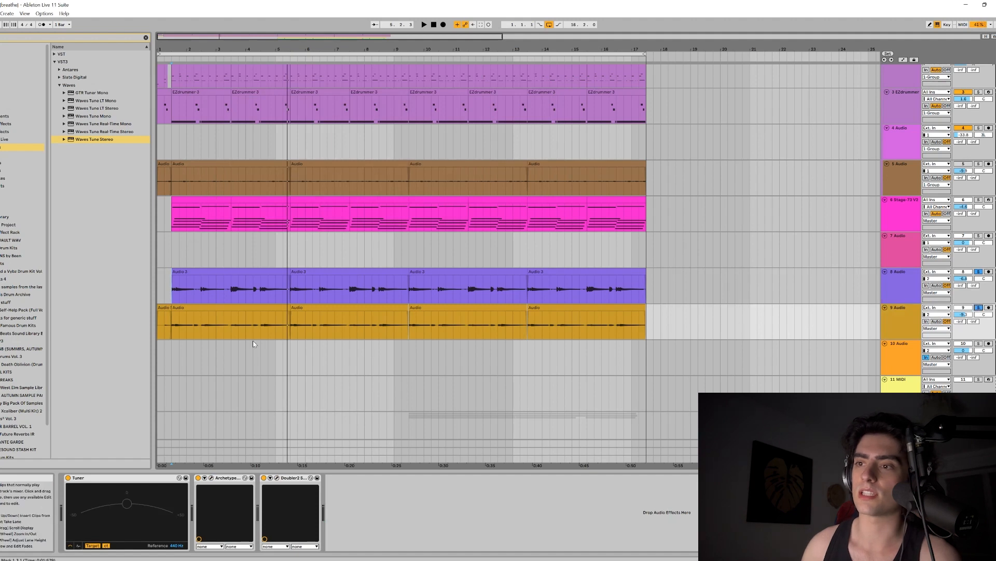
{"action": "key", "text": "space"}
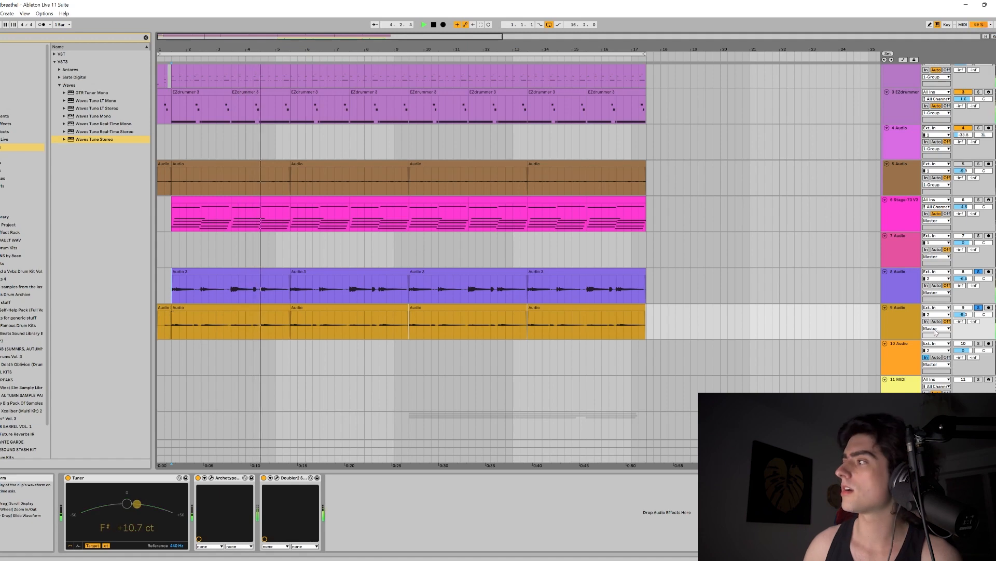
{"action": "left_click", "coordinate": [900, 323]}
- Inspect the Archetype Cory Wong amp on the 6 Stage-73 V2 track, bypass the effect and audition the part
{"action": "scroll", "coordinate": [899, 322], "scroll_direction": "down", "scroll_amount": 1}
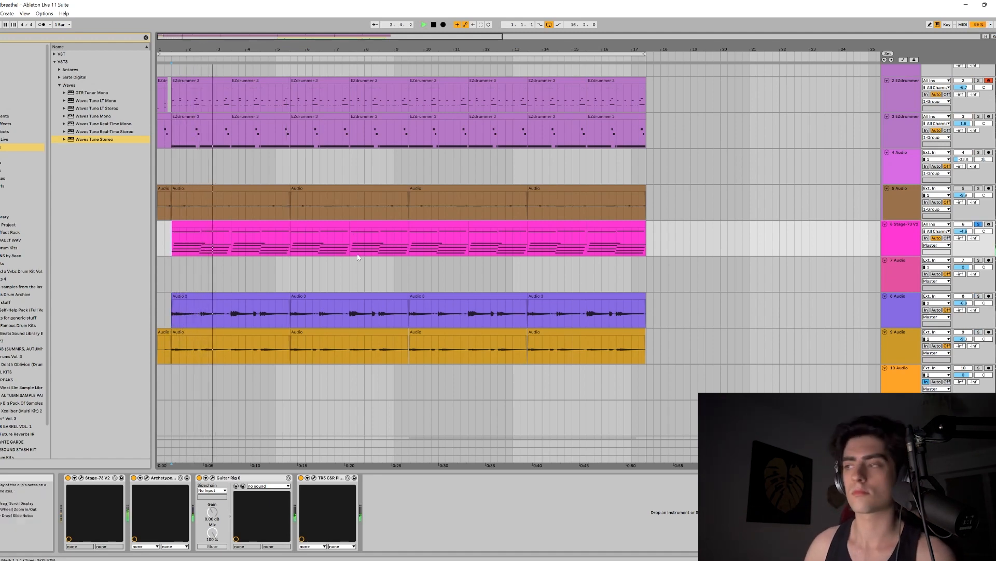
{"action": "left_click", "coordinate": [900, 236]}
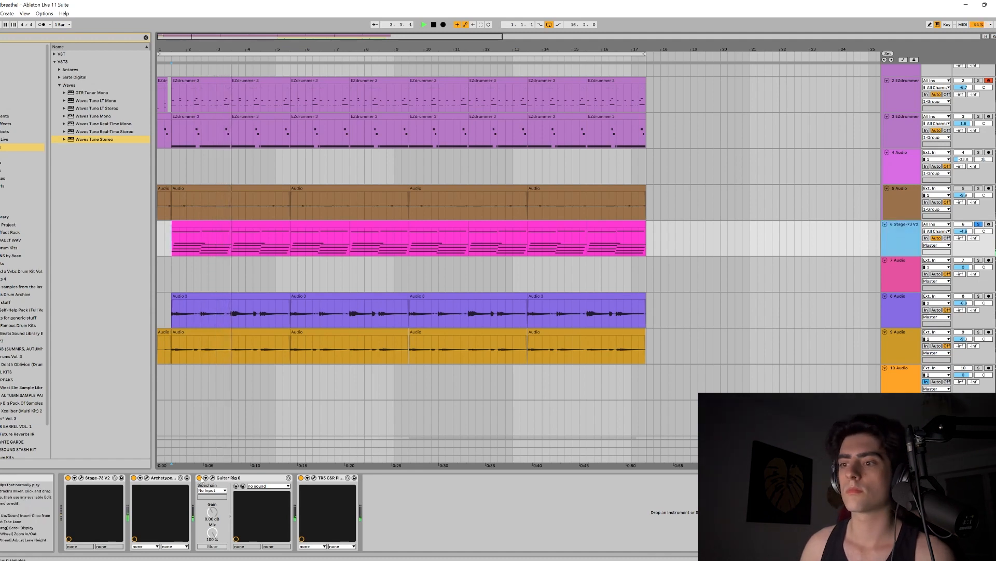
{"action": "left_click", "coordinate": [147, 478]}
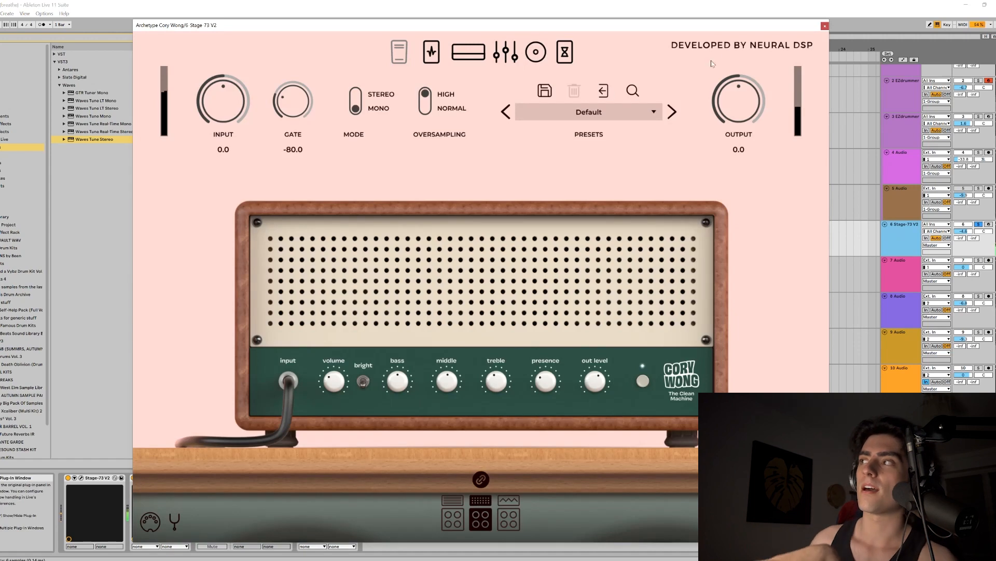
{"action": "left_click", "coordinate": [824, 26]}
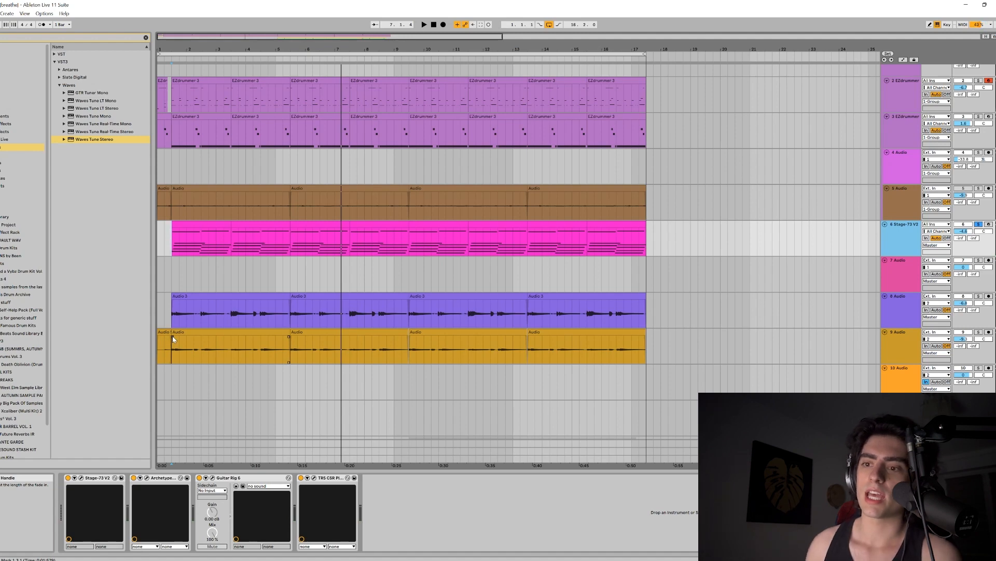
{"action": "left_click", "coordinate": [133, 478]}
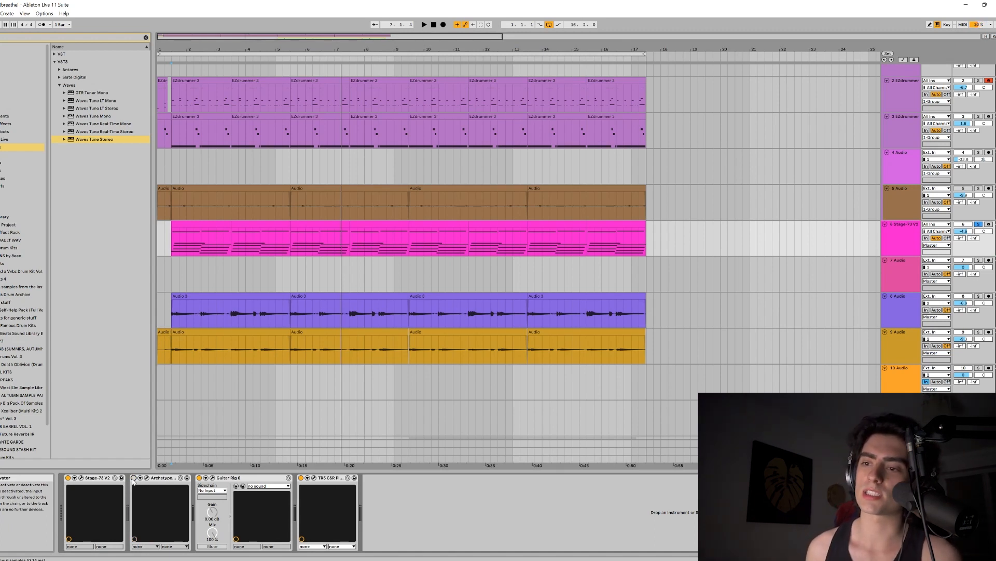
{"action": "key", "text": "space"}
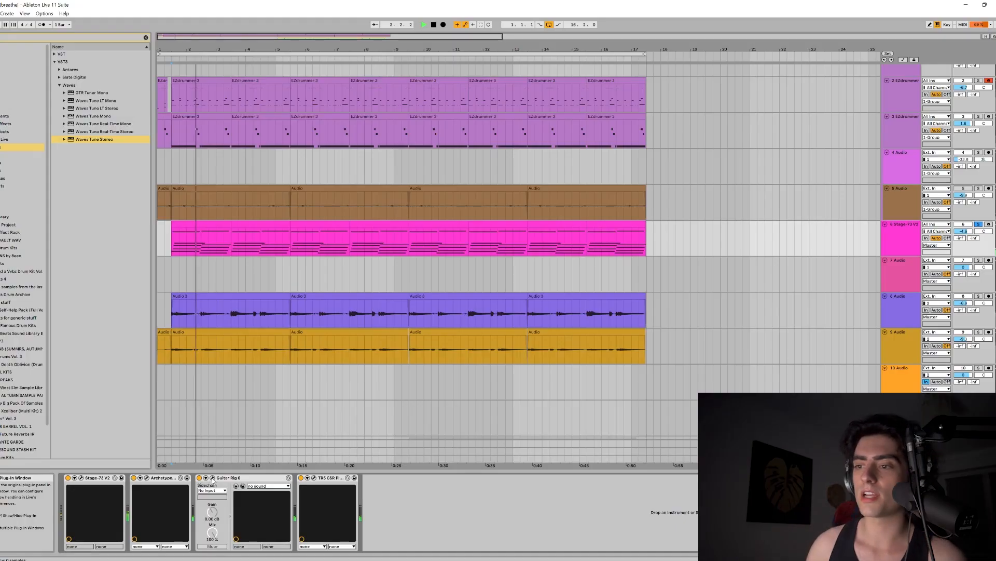
- Inspect the Guitar Rig 6 flanger and the TRS CSR Plate reverb on the Stage-73 V2 track, closing both windows
{"action": "left_click", "coordinate": [213, 478]}
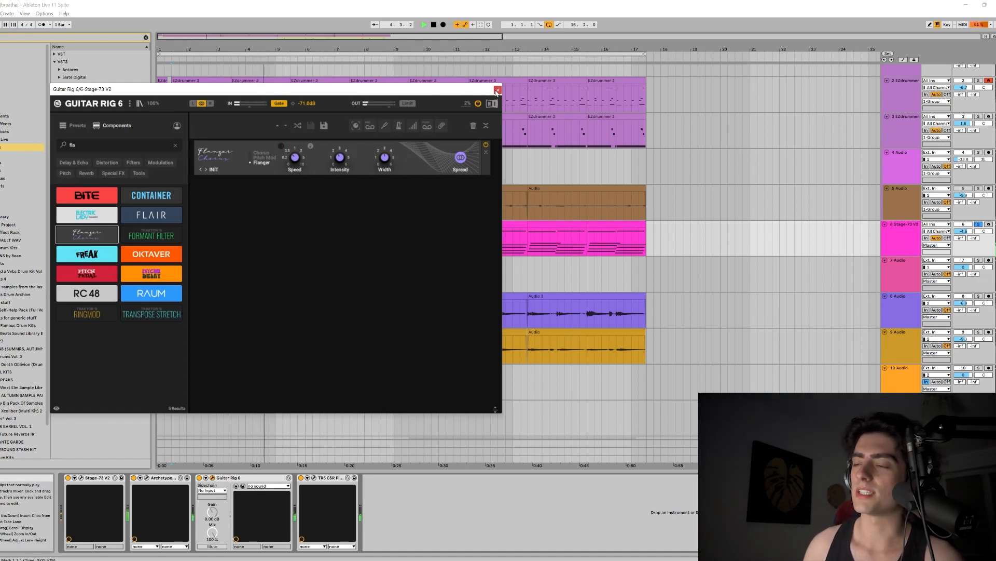
{"action": "left_click", "coordinate": [498, 91]}
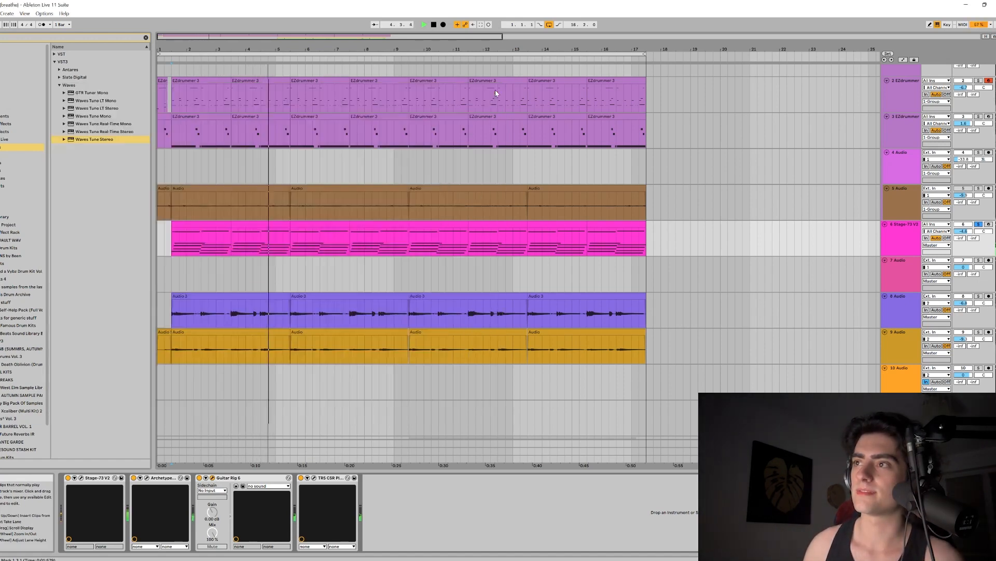
{"action": "left_click", "coordinate": [314, 478]}
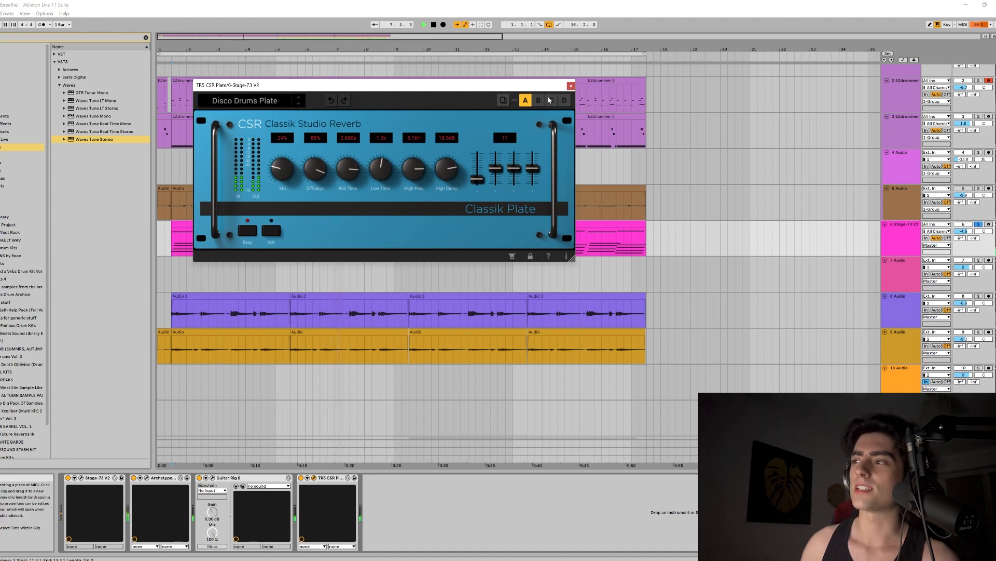
{"action": "left_click", "coordinate": [570, 86]}
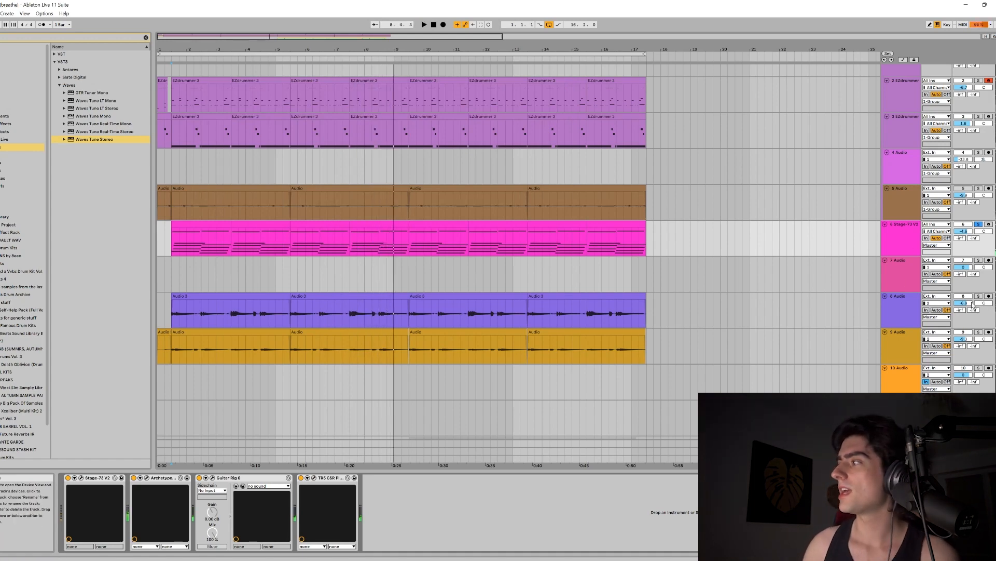
- Solo the 8 Audio and 9 Audio tracks alongside Stage-73 V2 and play the combination
{"action": "left_click", "coordinate": [979, 296]}
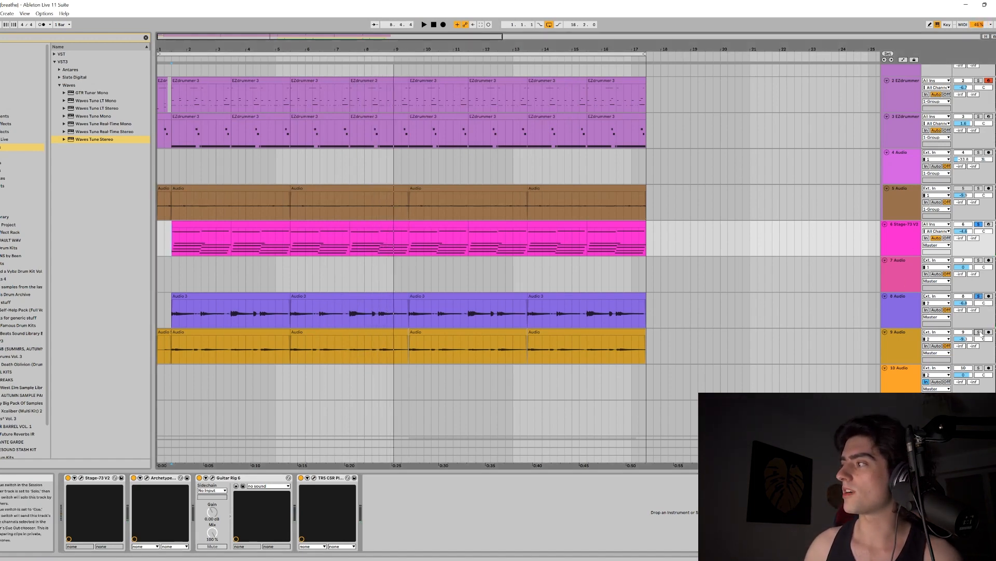
{"action": "scroll", "coordinate": [960, 96], "scroll_direction": "up", "scroll_amount": 1}
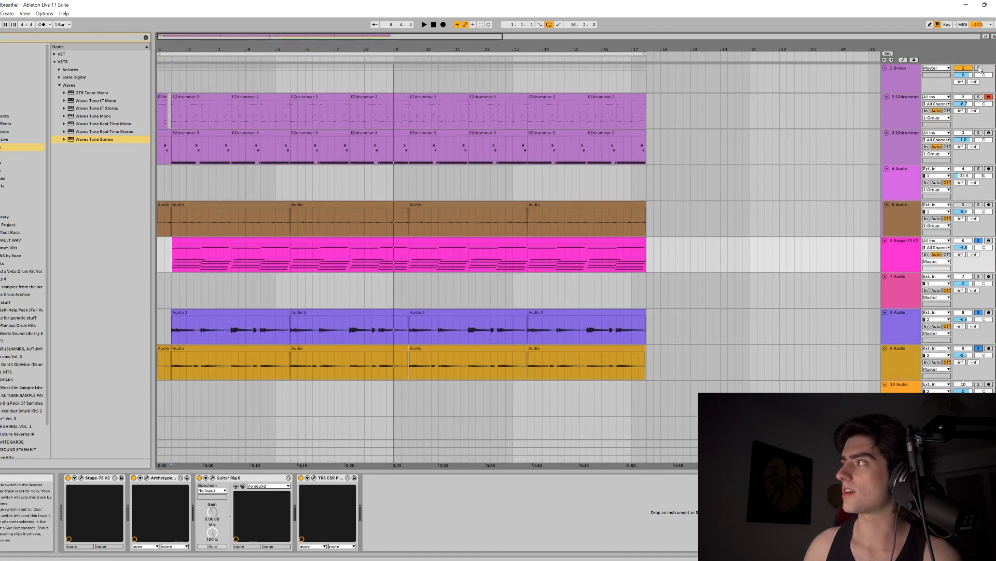
{"action": "key", "text": "space"}
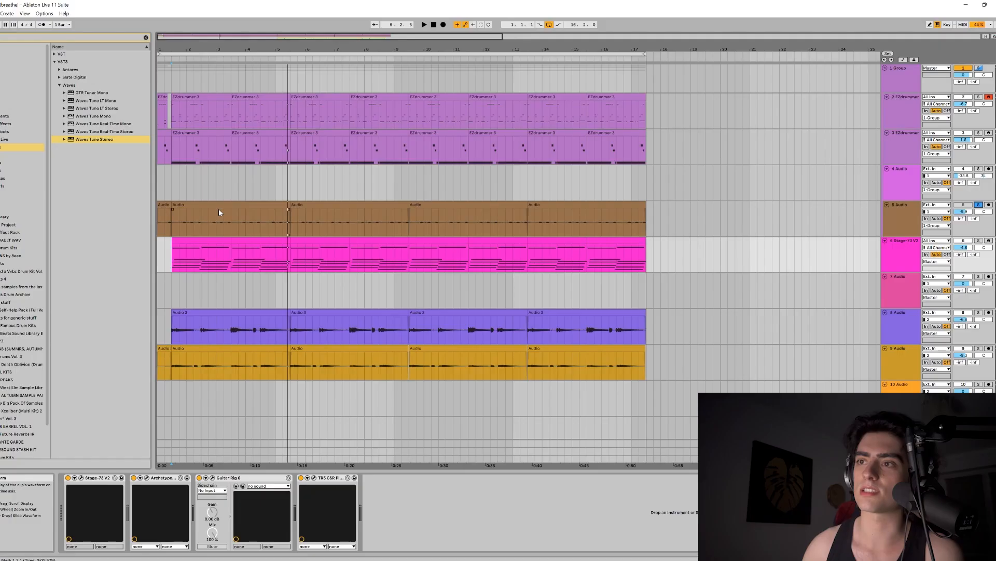
- Open the clip starting at 1.3 on the 5 Audio track and play the arrangement while reviewing the lower tracks
{"action": "double_click", "coordinate": [201, 205]}
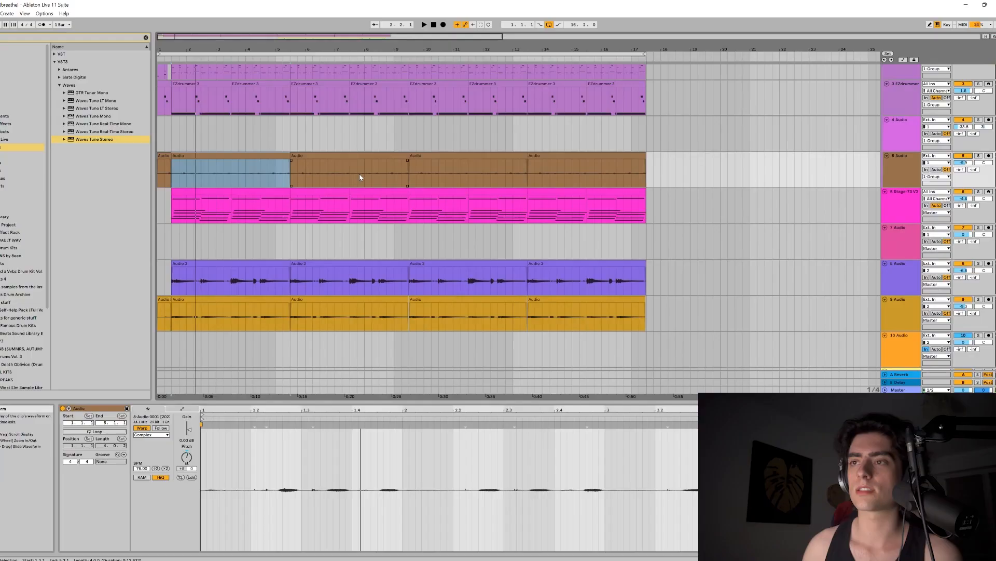
{"action": "key", "text": "space"}
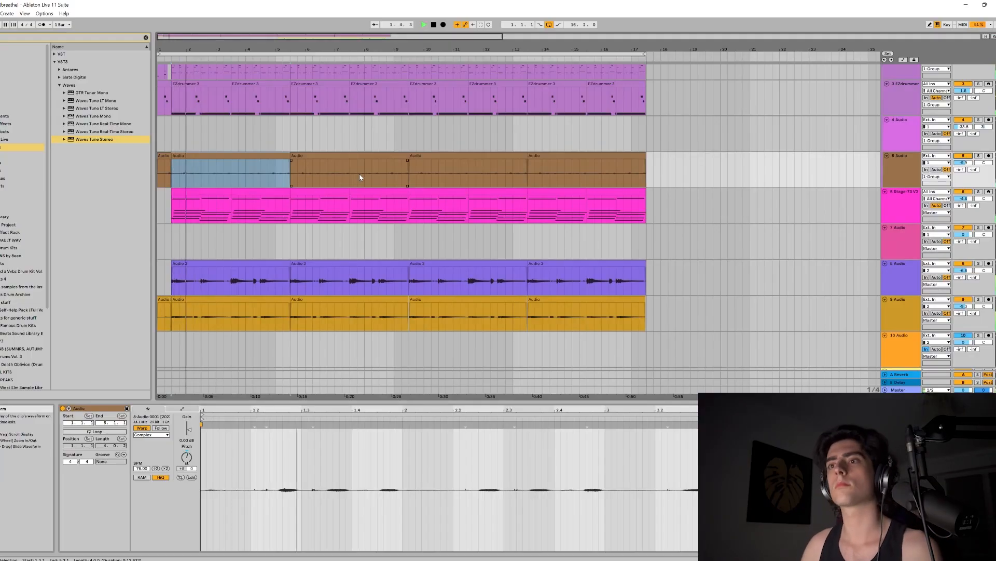
{"action": "scroll", "coordinate": [360, 173], "scroll_direction": "down", "scroll_amount": 5}
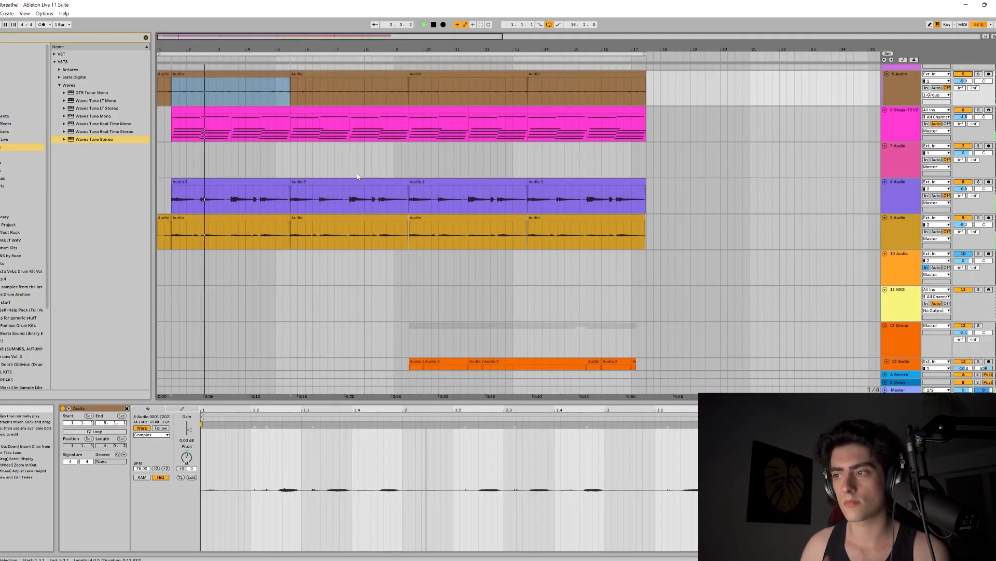
{"action": "scroll", "coordinate": [357, 177], "scroll_direction": "down", "scroll_amount": 2}
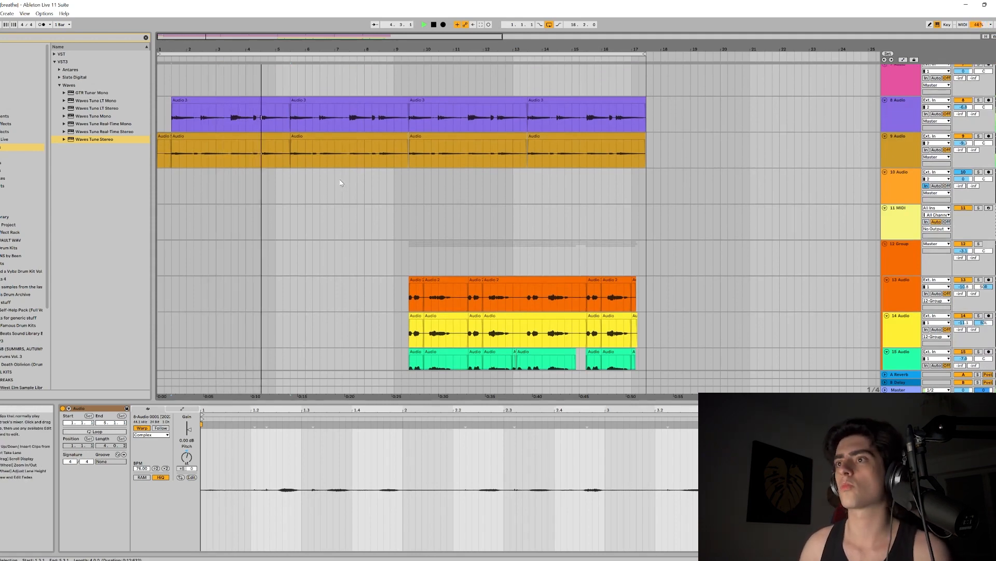
- Play the arrangement, audition the 12 Group layers in solo and display the group's effect chain
{"action": "scroll", "coordinate": [341, 183], "scroll_direction": "down", "scroll_amount": 2}
{"action": "scroll", "coordinate": [341, 182], "scroll_direction": "up", "scroll_amount": 3}
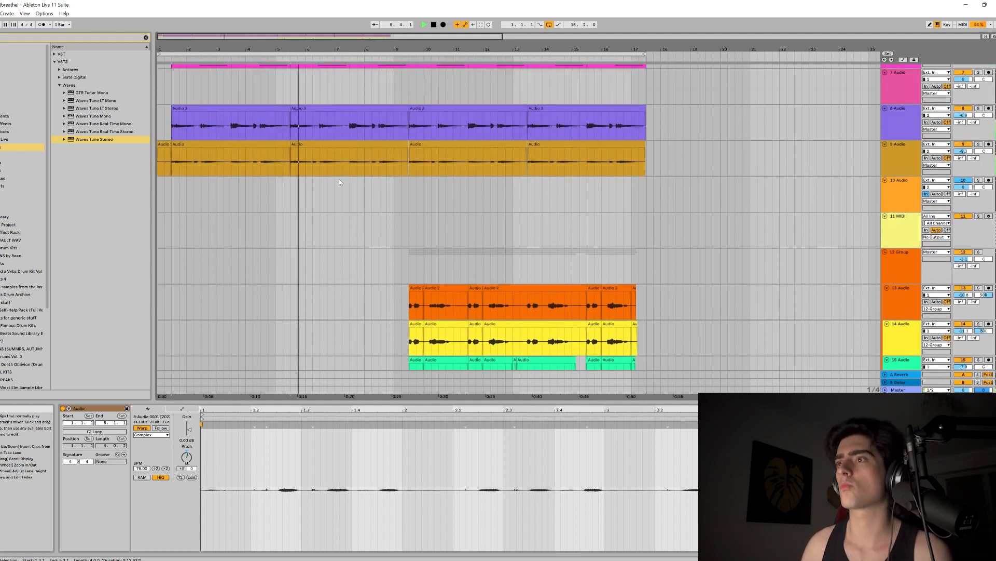
{"action": "scroll", "coordinate": [340, 182], "scroll_direction": "down", "scroll_amount": 1}
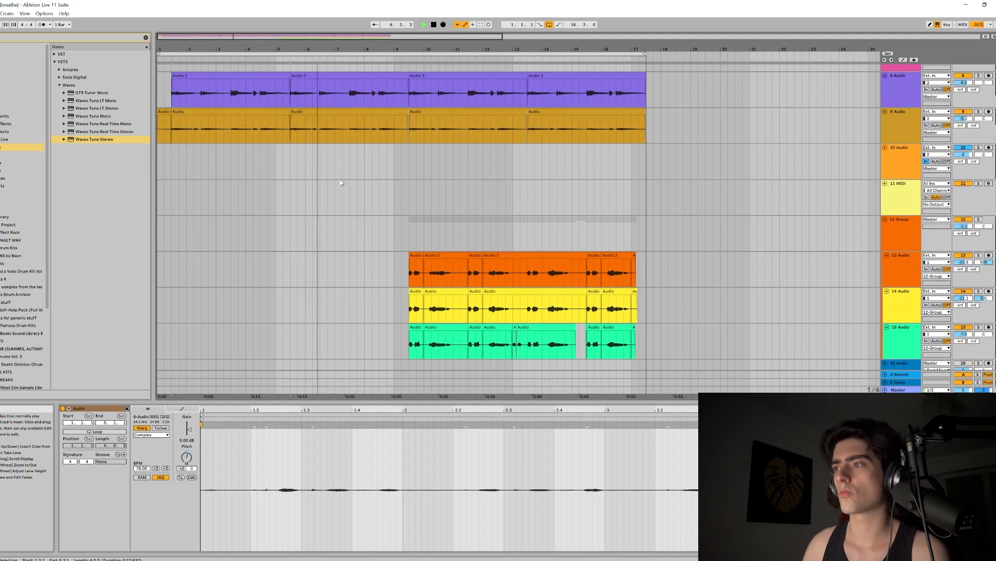
{"action": "scroll", "coordinate": [340, 180], "scroll_direction": "down", "scroll_amount": 1}
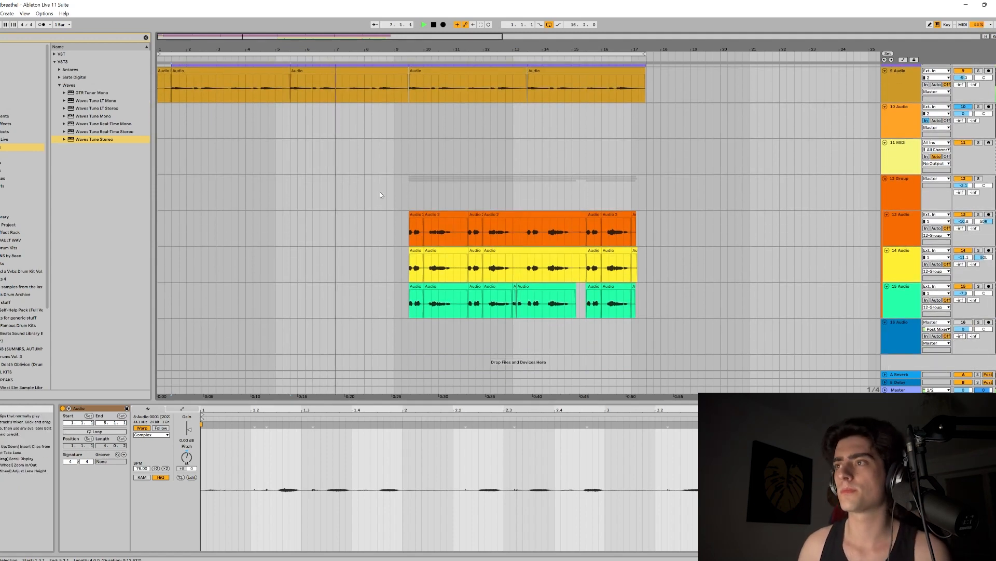
{"action": "scroll", "coordinate": [378, 195], "scroll_direction": "up", "scroll_amount": 2}
{"action": "scroll", "coordinate": [381, 194], "scroll_direction": "down", "scroll_amount": 1}
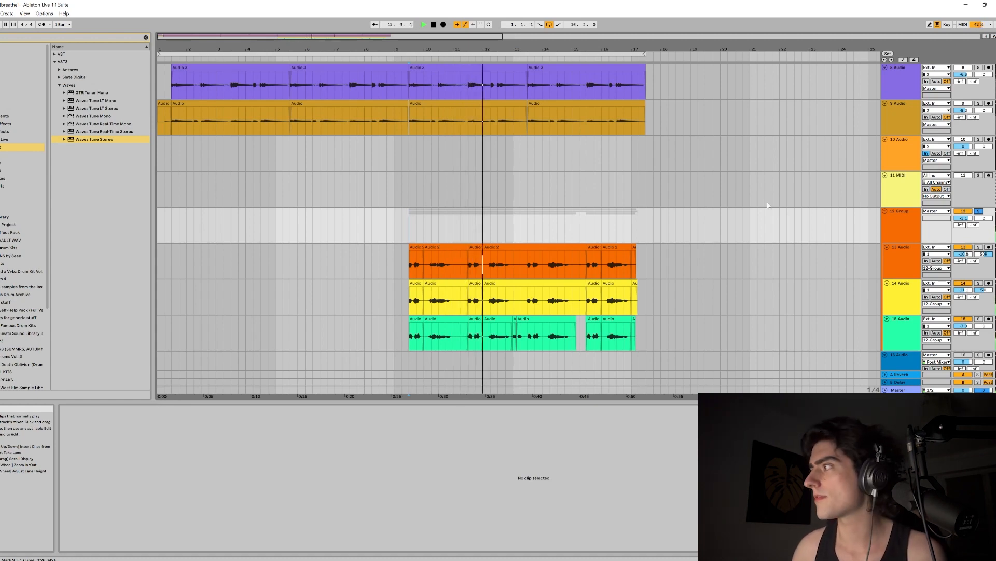
{"action": "left_click", "coordinate": [910, 236]}
{"action": "left_click", "coordinate": [934, 556]}
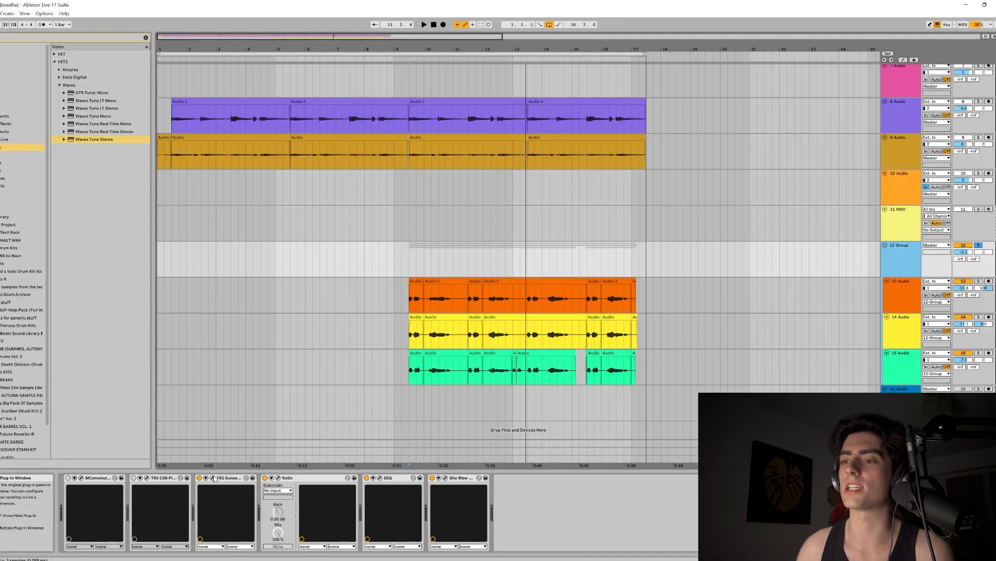
- Inspect the TRS Sunset Sound Studio Reverb, Kolin, SSQ and Ghz Wow Control 3 on the 12 Group, closing all four windows
{"action": "left_click", "coordinate": [724, 167]}
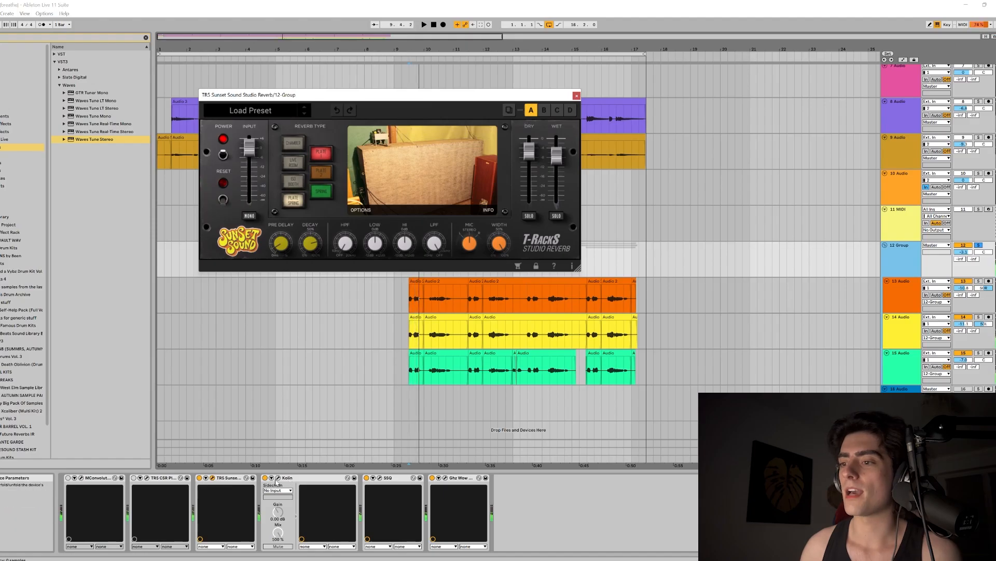
{"action": "left_click", "coordinate": [278, 479]}
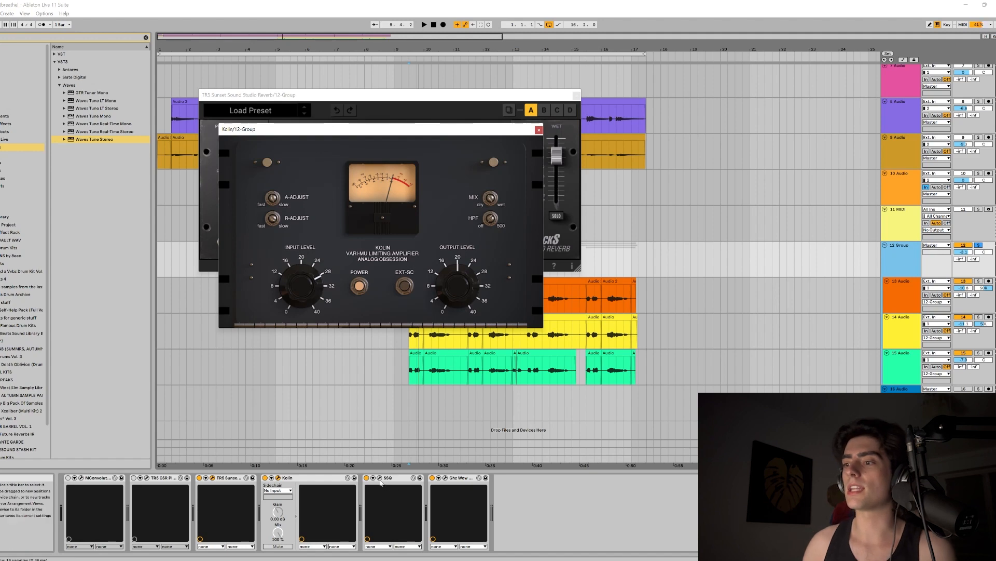
{"action": "left_click", "coordinate": [380, 478]}
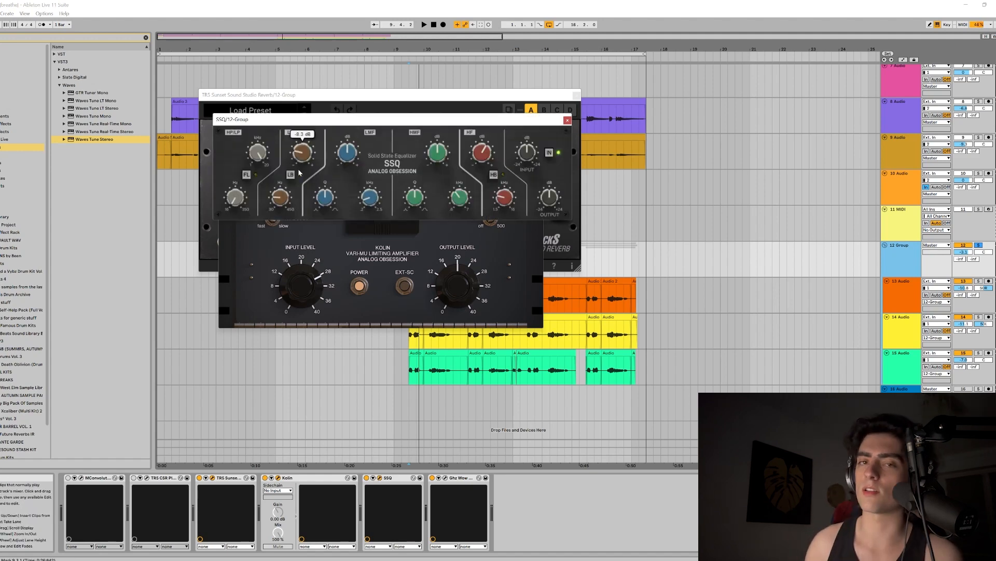
{"action": "left_click", "coordinate": [446, 478]}
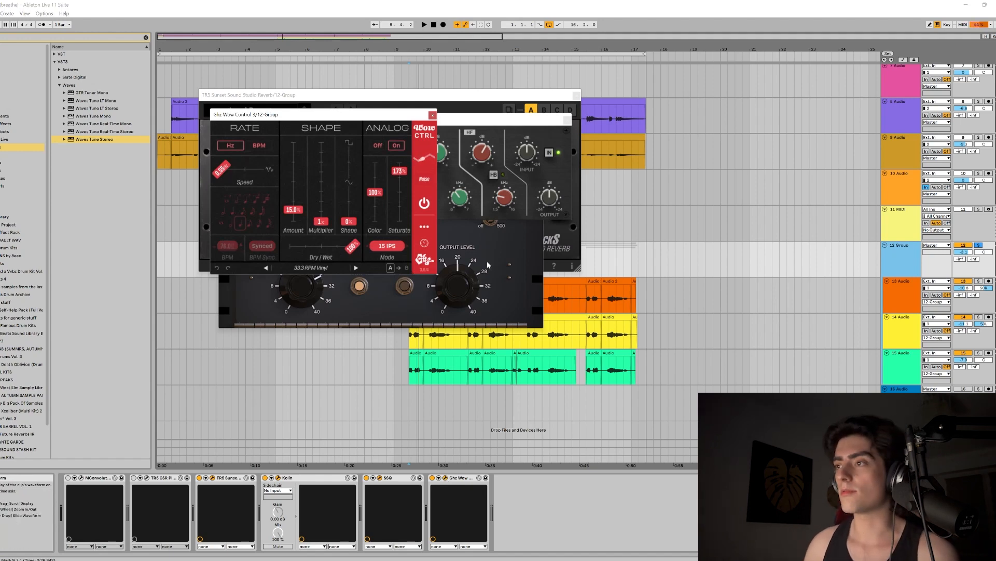
{"action": "left_click", "coordinate": [432, 115]}
{"action": "left_click", "coordinate": [568, 121]}
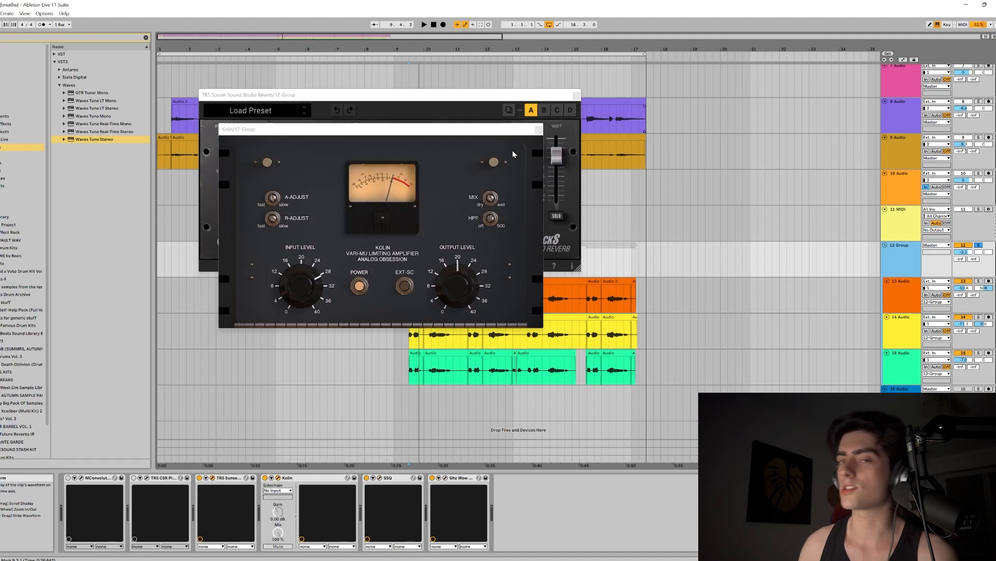
{"action": "left_click", "coordinate": [537, 126]}
{"action": "left_click", "coordinate": [576, 95]}
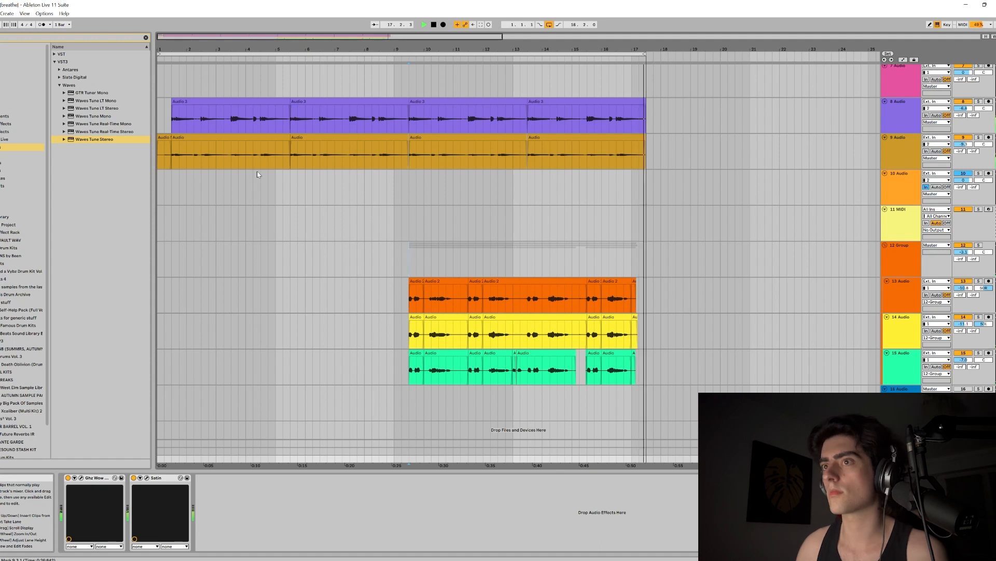
- Stop playback of the full arrangement, return the playhead to 1.1.1 and show the upper tracks
{"action": "scroll", "coordinate": [257, 175], "scroll_direction": "up", "scroll_amount": 4}
{"action": "left_click", "coordinate": [434, 25]}
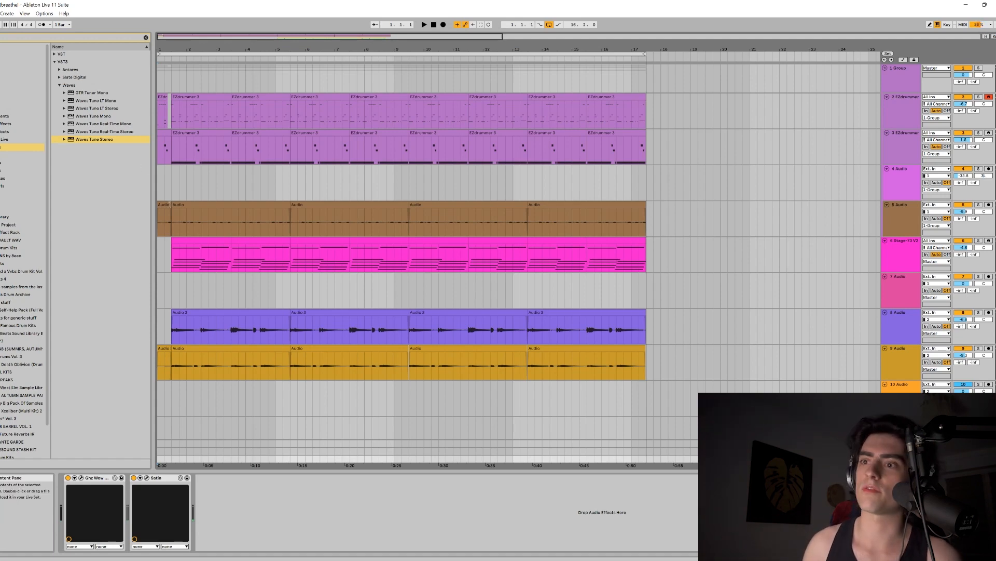
{"action": "scroll", "coordinate": [184, 235], "scroll_direction": "down", "scroll_amount": 1}
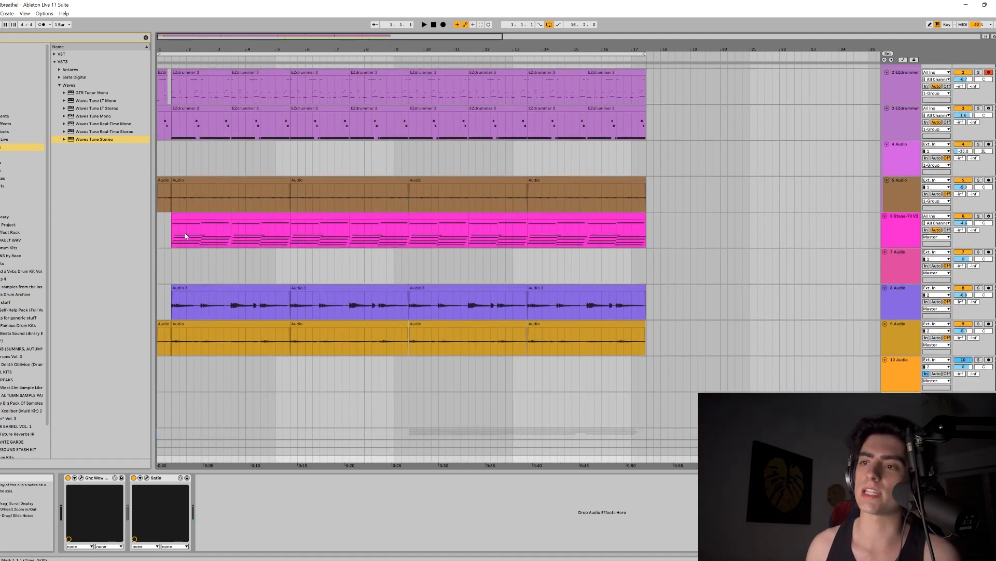